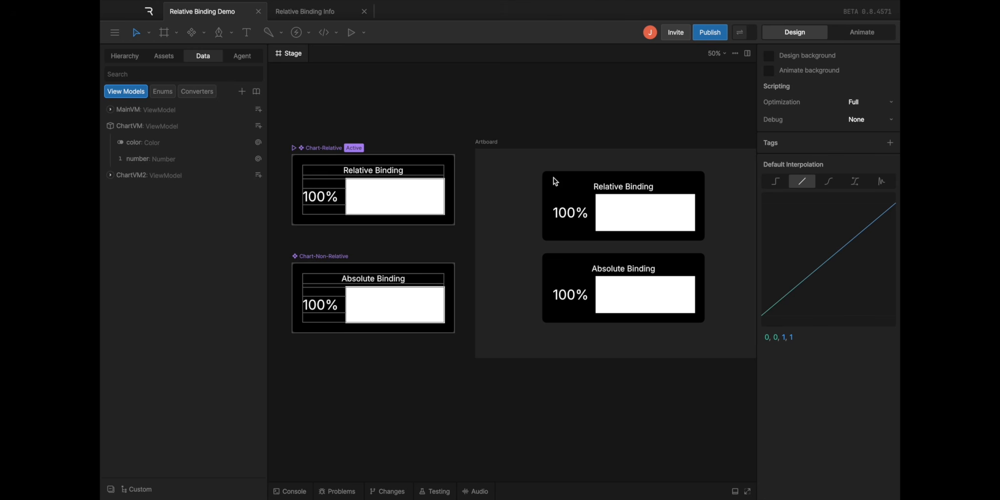
Expand the ChartVM and ChartVM2 view models to compare their color and number properties
scroll(350, 218, up, 1)
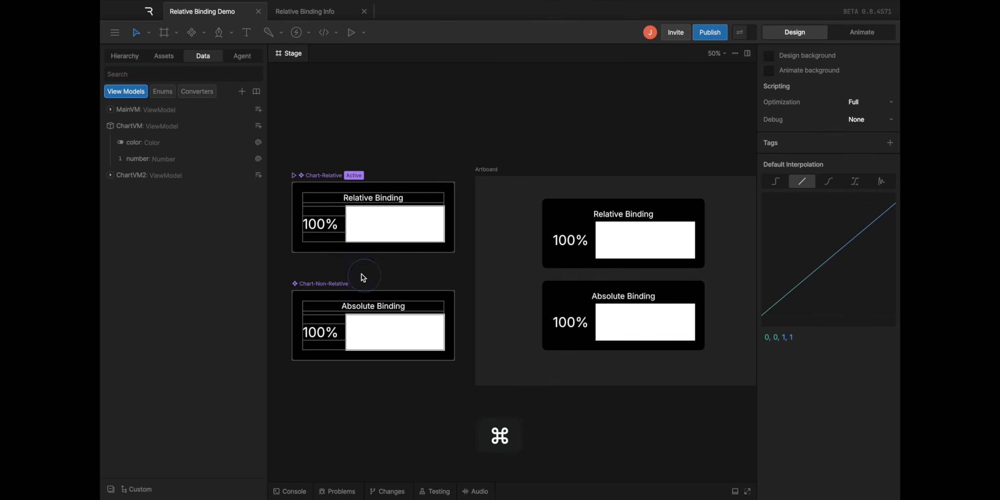
scroll(368, 260, up, 3)
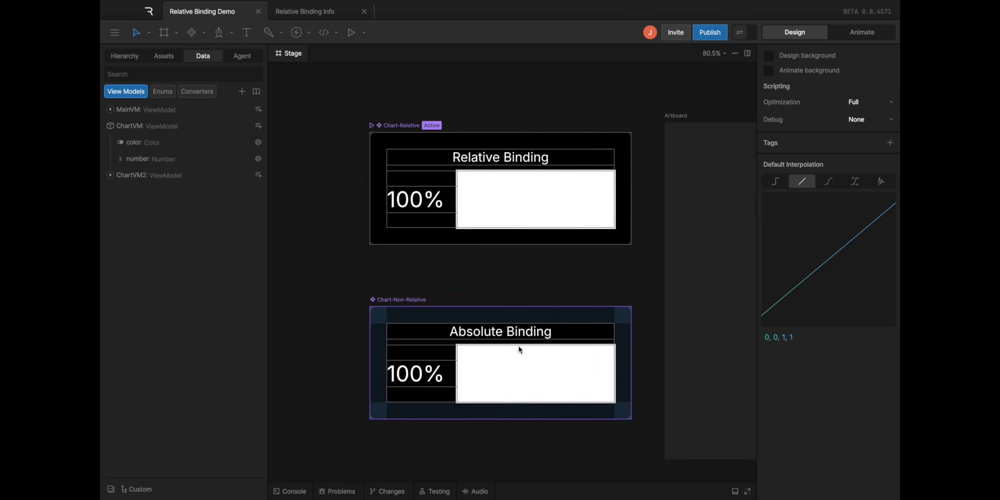
click(110, 126)
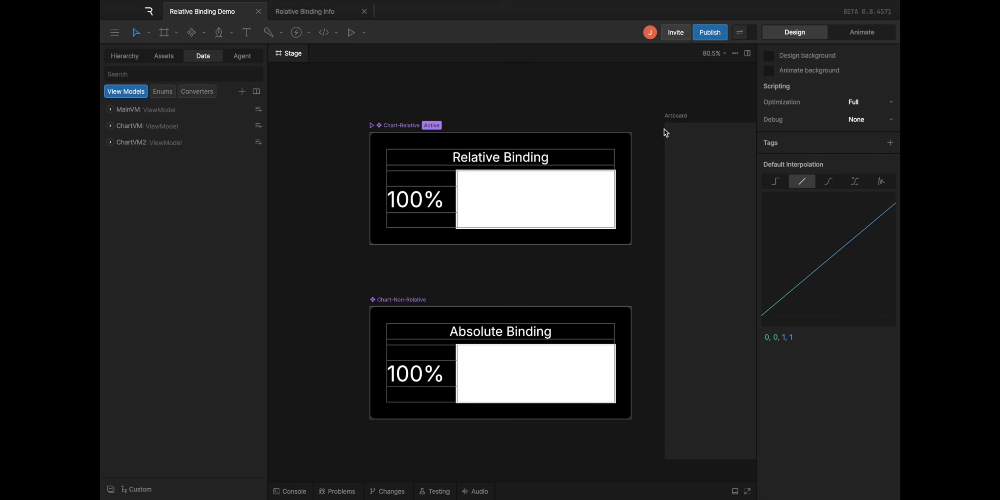
click(110, 126)
click(111, 175)
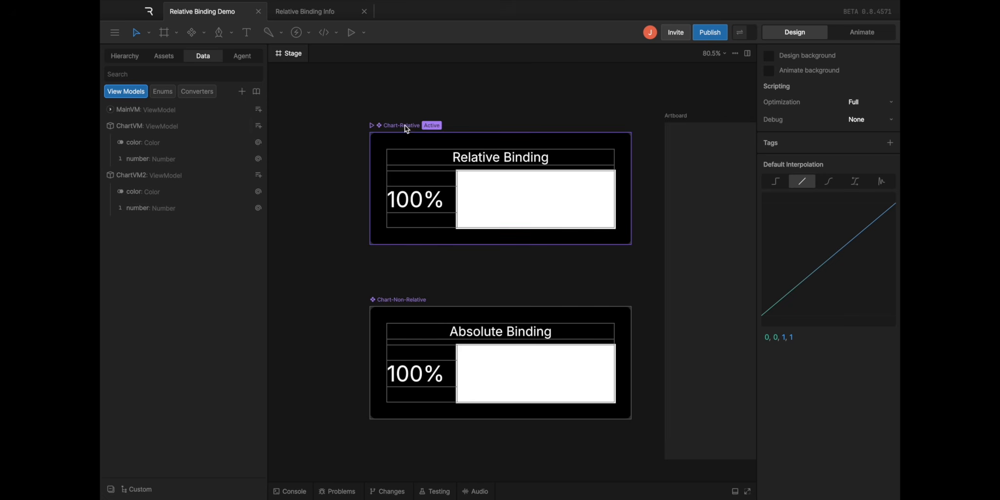
Inspect the data binding of the "100" text run in Chart-Relative and choose ChartVM's number as its property
click(527, 195)
scroll(526, 194, up, 5)
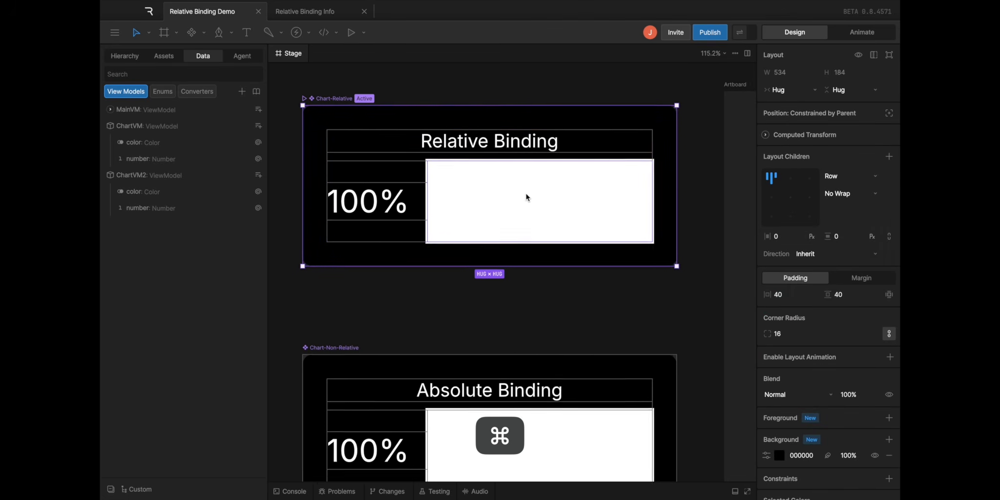
super+click(355, 202)
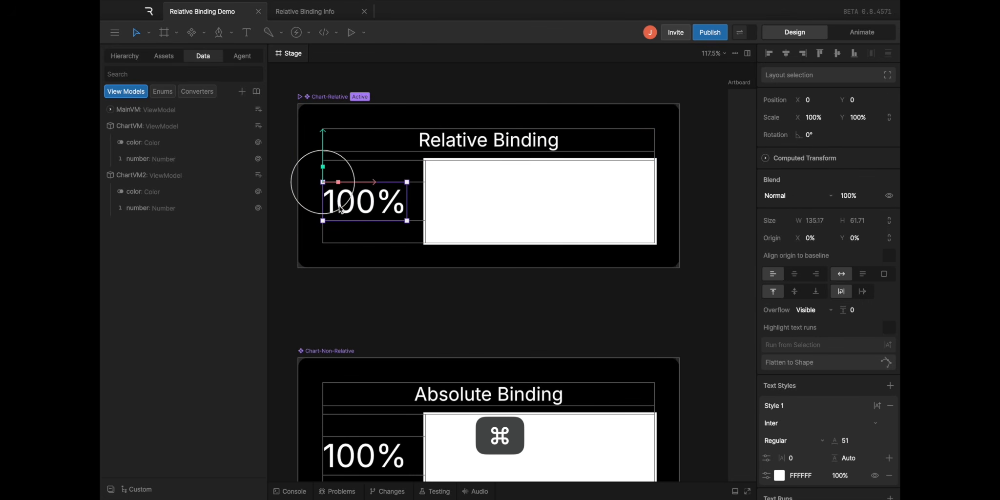
scroll(808, 254, down, 7)
right_click(815, 241)
click(840, 250)
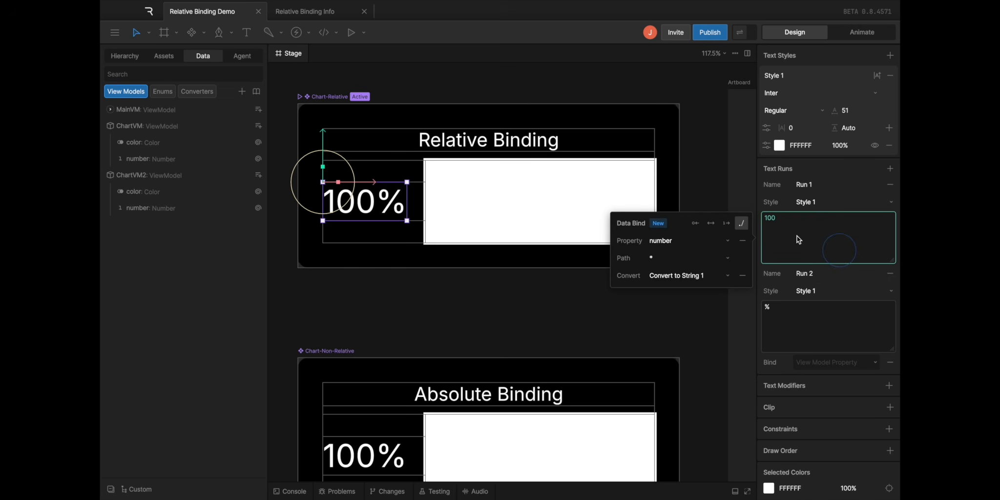
click(667, 241)
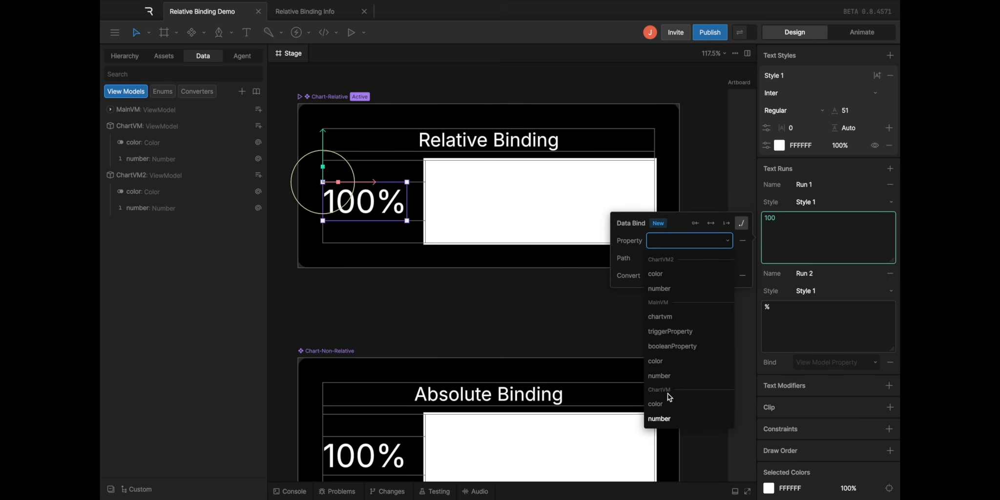
click(675, 421)
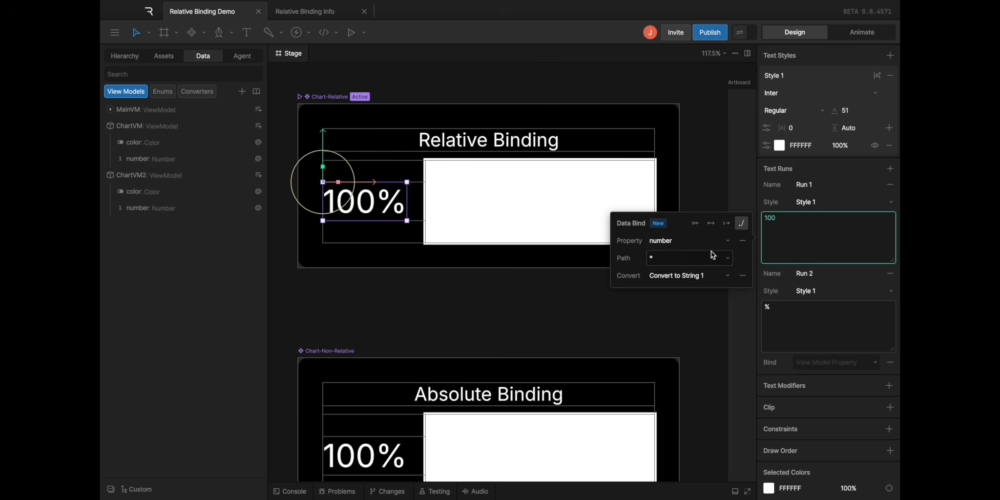
Turn Bind Relative off and on again for the Chart-Relative text run's number binding and check its path options
click(742, 224)
click(657, 258)
click(745, 226)
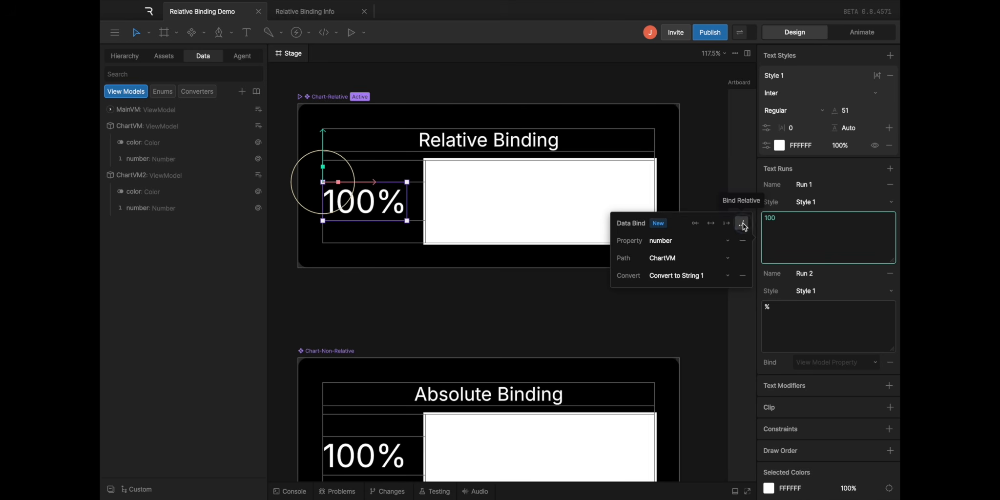
click(684, 258)
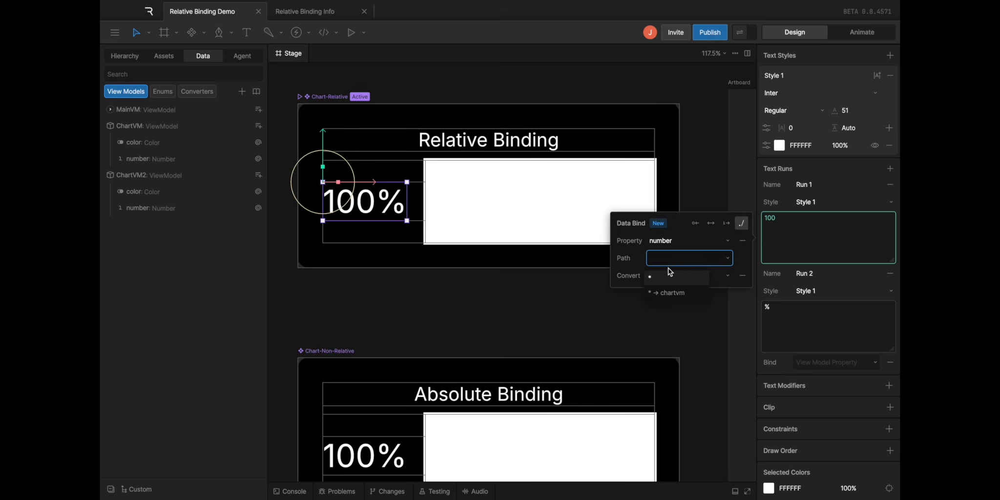
click(682, 230)
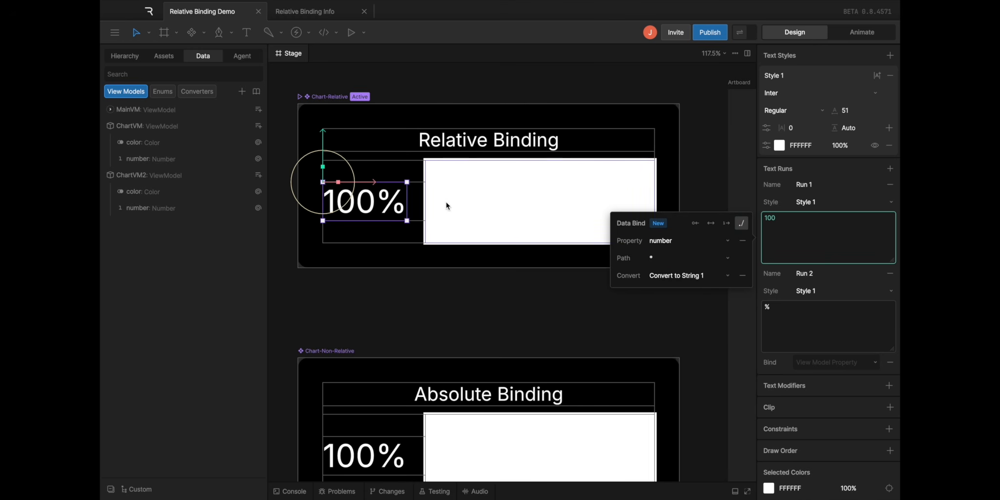
Inspect the data binding of the white bar's background color in Chart-Relative
super+click(493, 206)
super+click(493, 206)
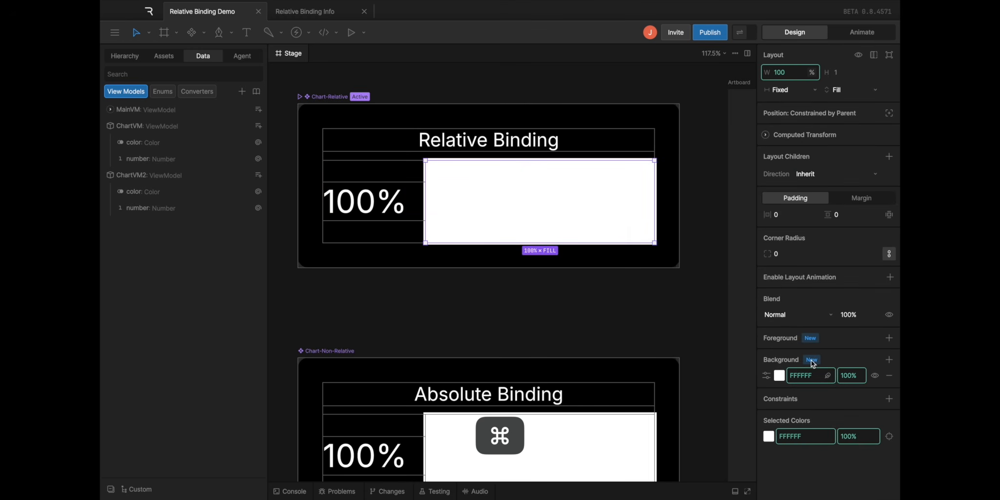
right_click(802, 376)
click(813, 383)
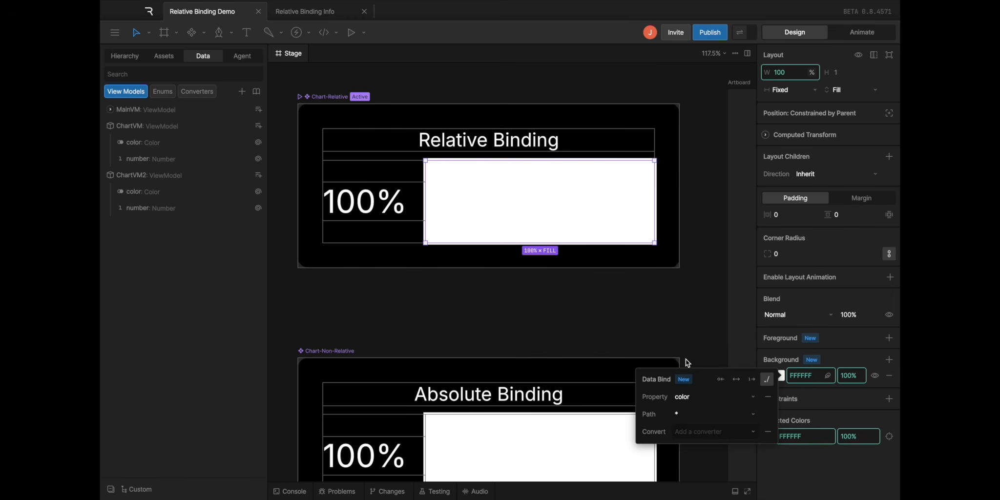
key(Escape)
Preview the bound values of the Chart-Relative artboard and set its ChartVM number to 72
click(745, 33)
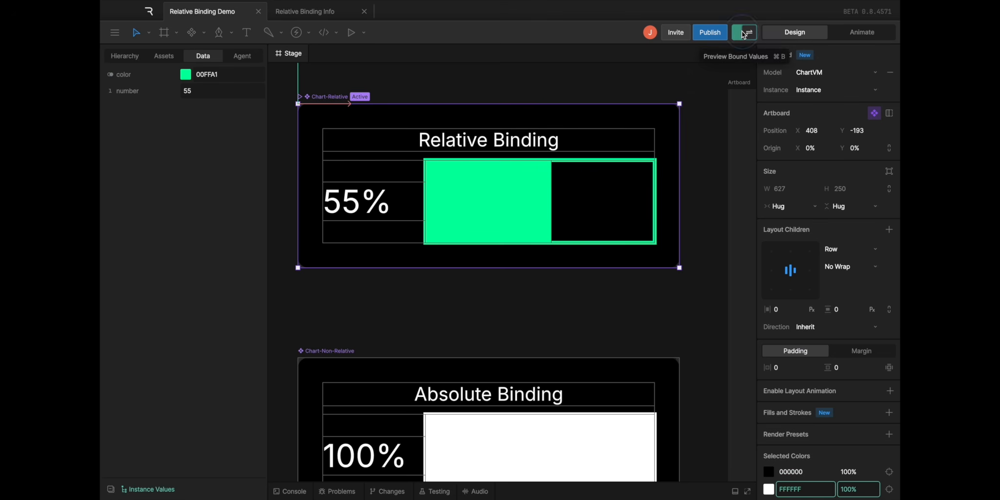
click(198, 92)
mouse_move(198, 92)
mouse_down()
mouse_move(188, 92)
mouse_move(216, 92)
mouse_move(208, 93)
mouse_up()
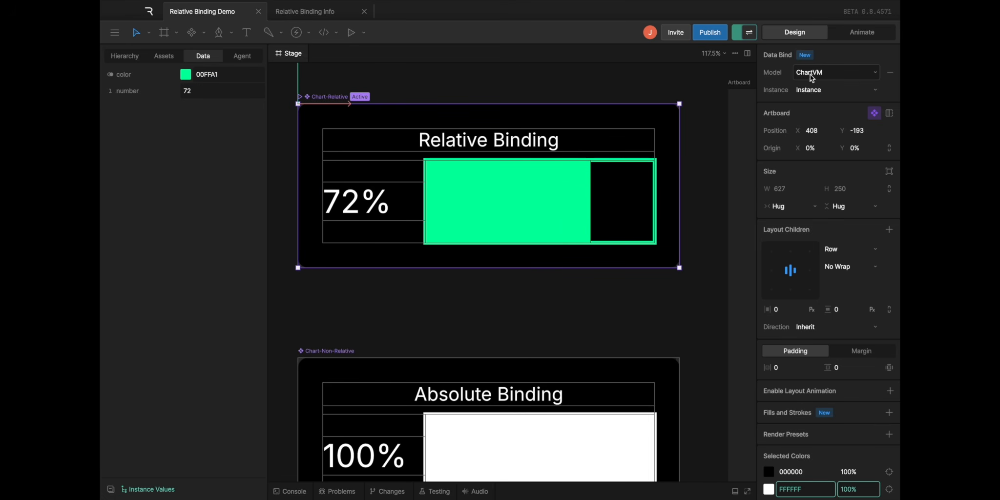
Inspect the data binding of the "100" text run in Chart-Non-Relative and its list of bindable properties
click(325, 351)
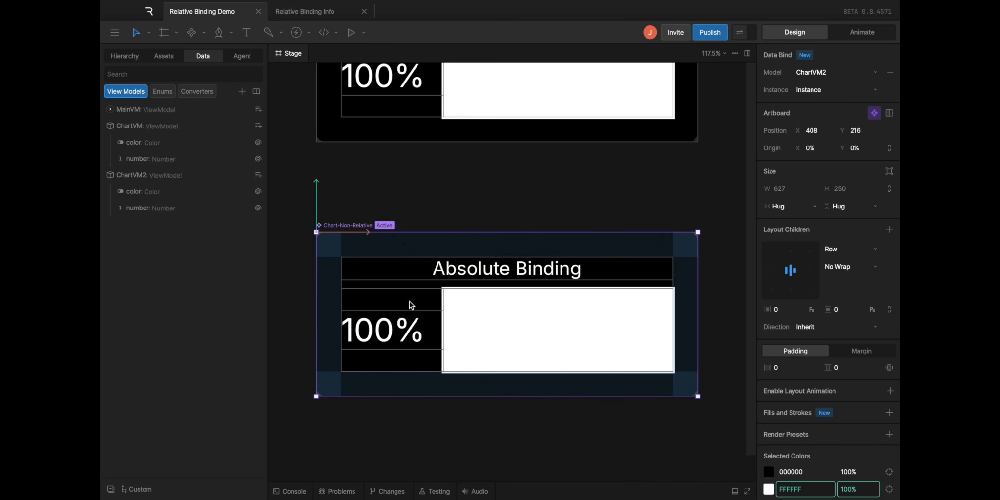
super+click(372, 328)
scroll(812, 361, down, 5)
right_click(793, 280)
click(811, 286)
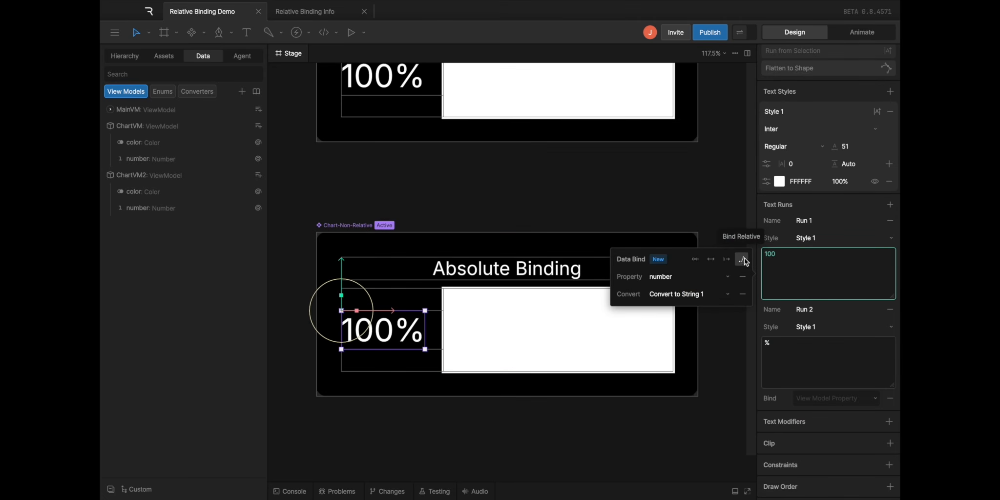
click(671, 283)
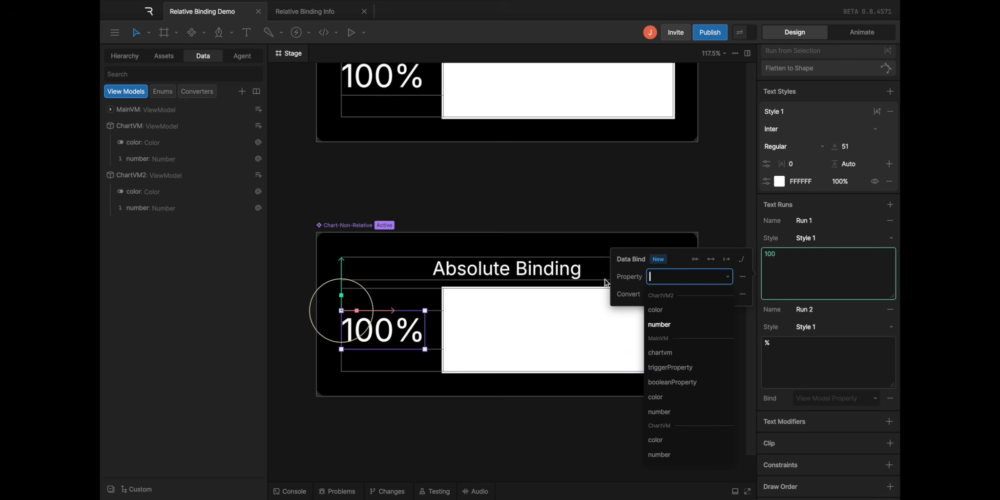
Inspect the data binding of the white bar's background color in Chart-Non-Relative and its list of bindable properties
click(543, 351)
super+click(512, 343)
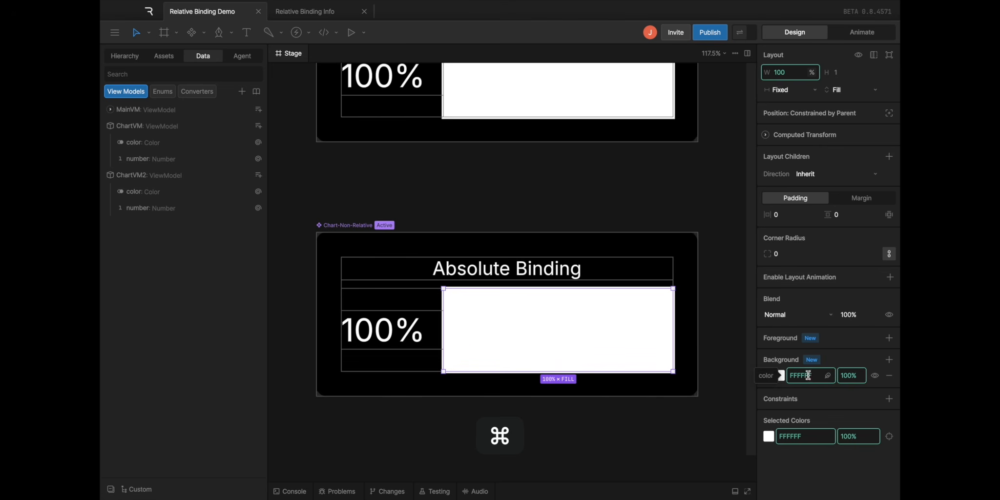
right_click(808, 375)
click(818, 386)
click(693, 395)
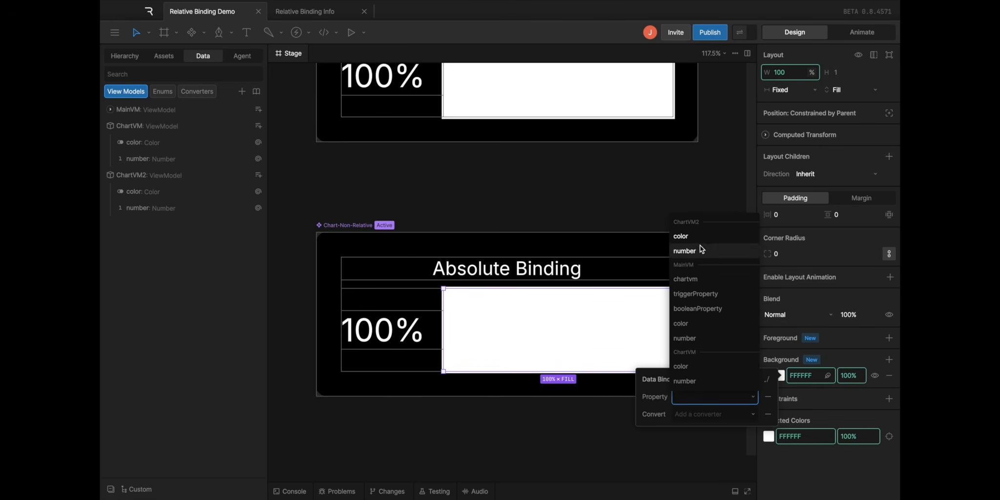
click(564, 255)
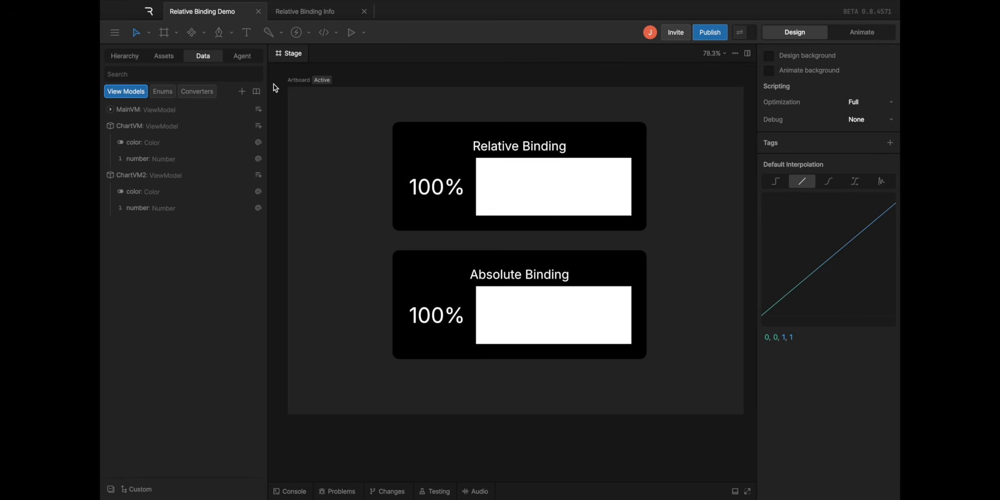
Examine the main Artboard's view model, the MainVM properties and the model bindings of both nested charts
click(298, 80)
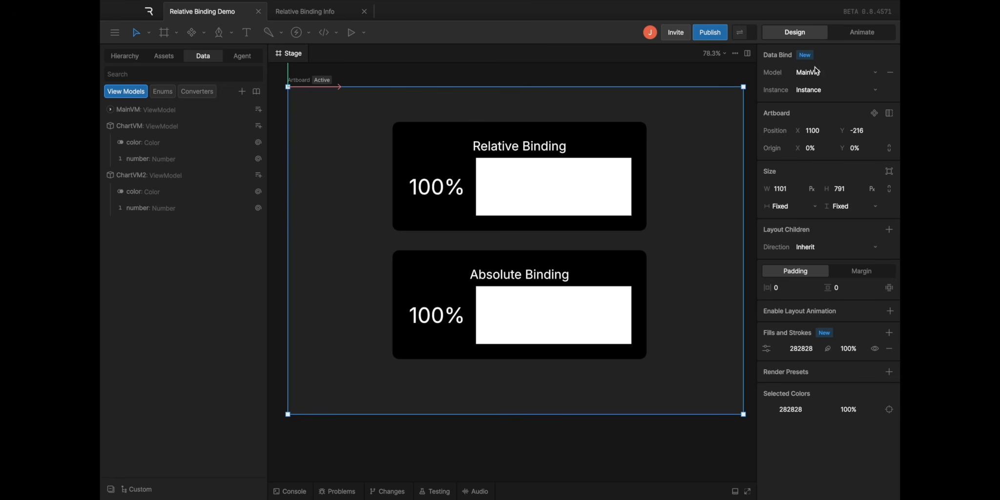
click(212, 112)
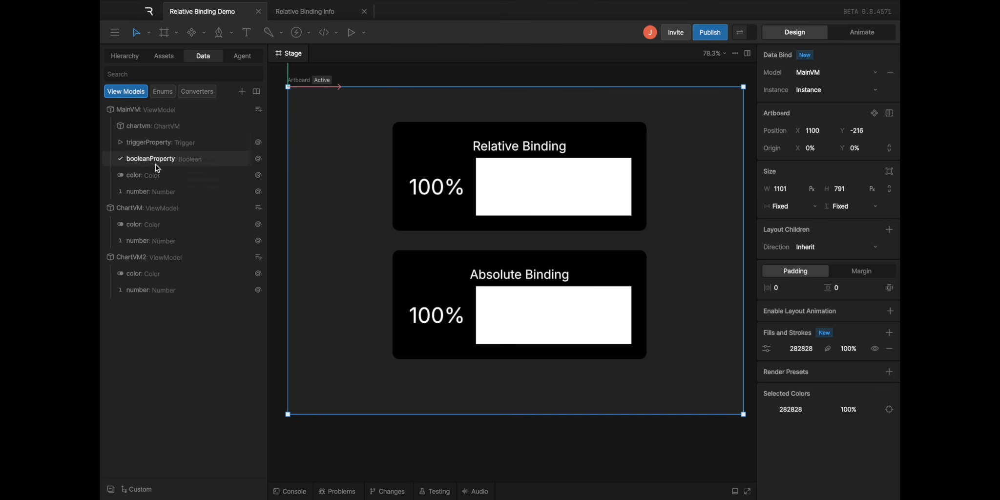
click(465, 164)
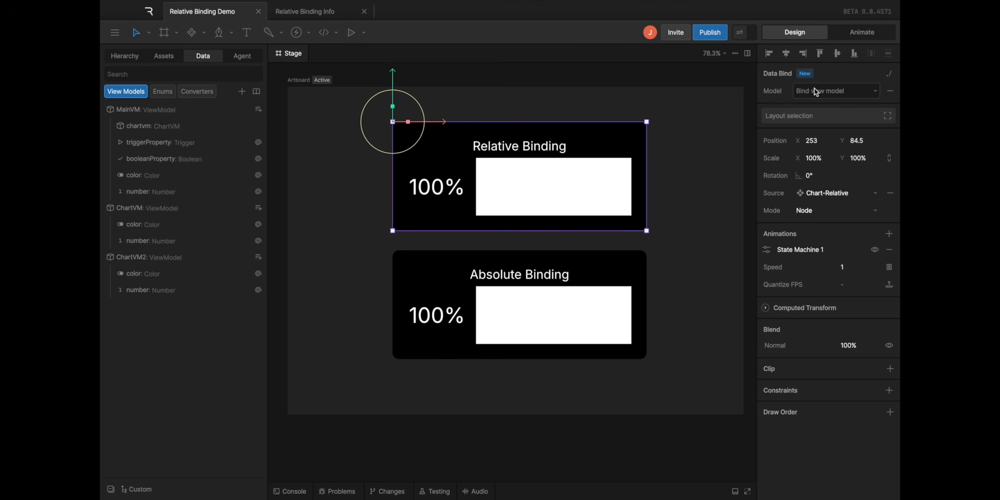
click(508, 305)
click(341, 121)
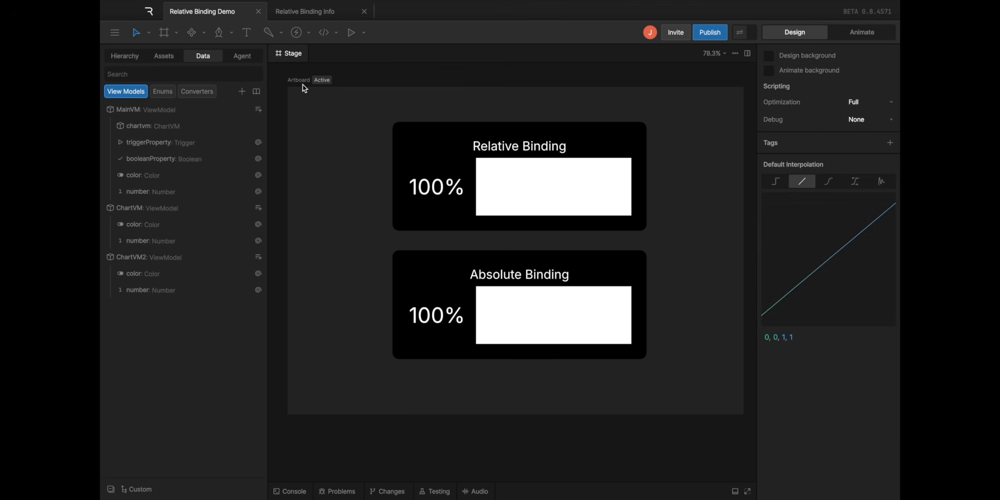
Preview the main Artboard's bound values, set the MainVM number to 79 and check the Absolute Binding chart
click(300, 81)
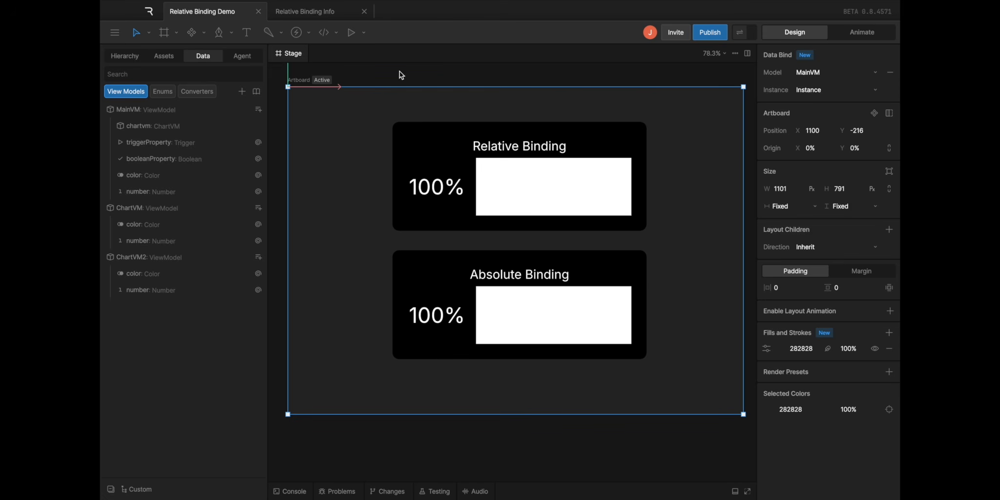
click(741, 33)
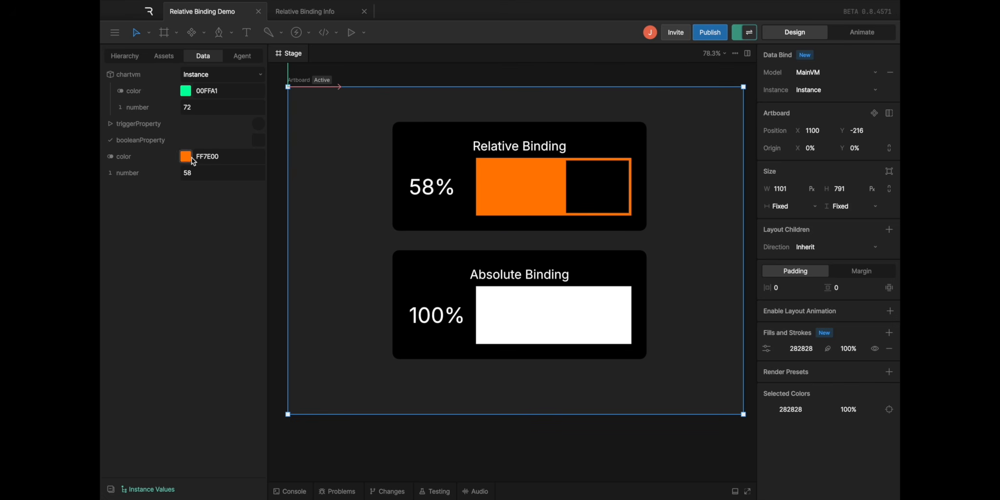
drag(200, 175, 211, 175)
click(460, 286)
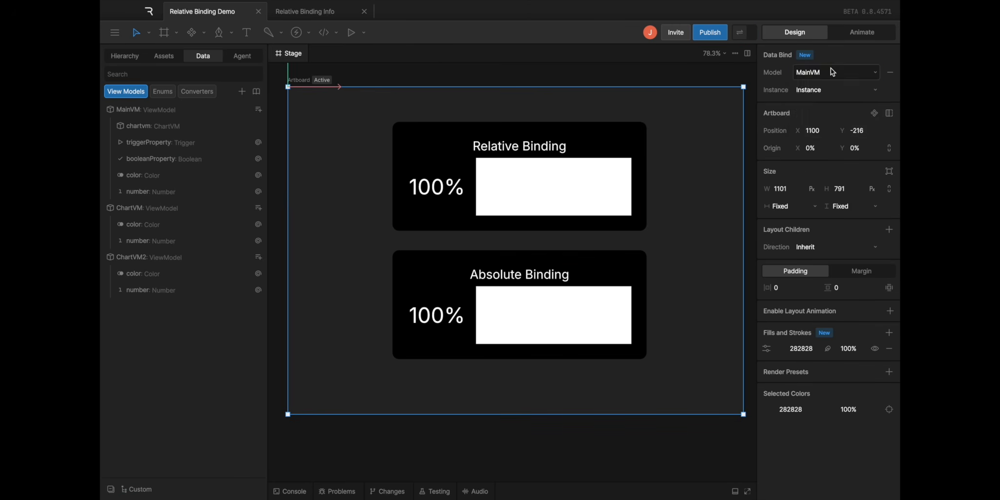
Bind the main Artboard to the ChartVM model and, while previewing bound values, set its number to 66
click(832, 69)
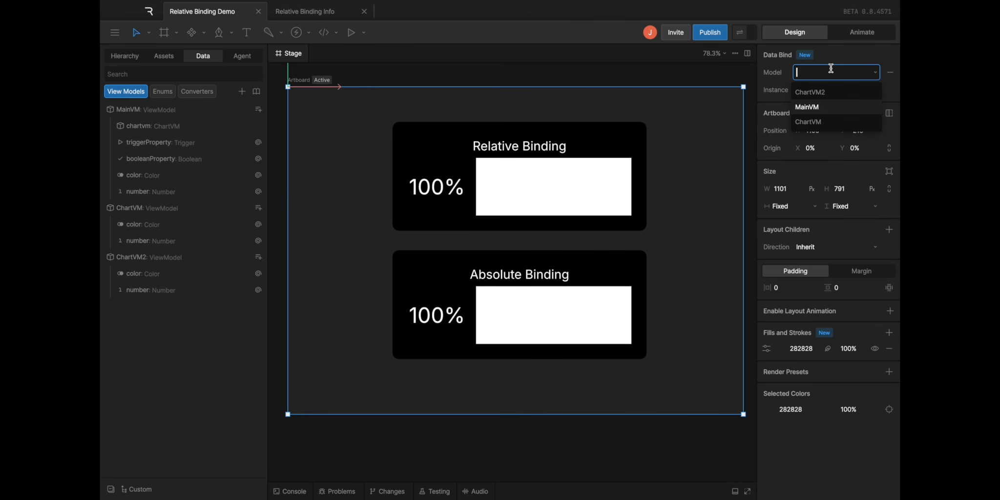
click(822, 123)
click(740, 32)
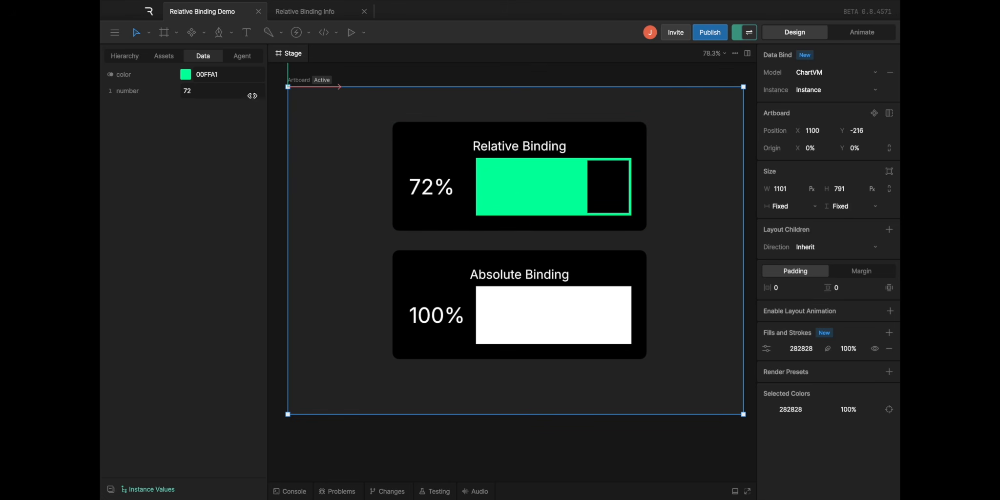
drag(213, 91, 200, 93)
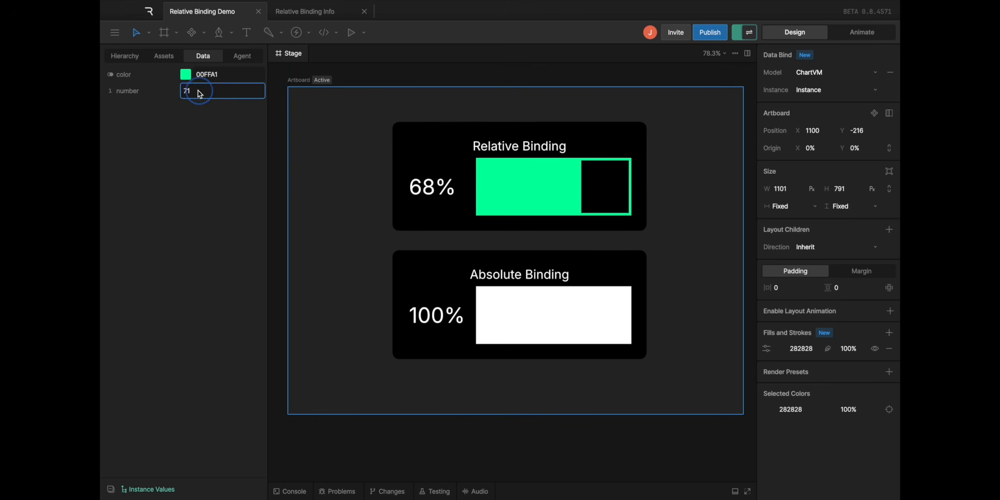
Bind the main Artboard to ChartVM2, set its number to 54 with bound values shown, and select the Absolute Binding chart
click(744, 33)
click(818, 73)
click(830, 92)
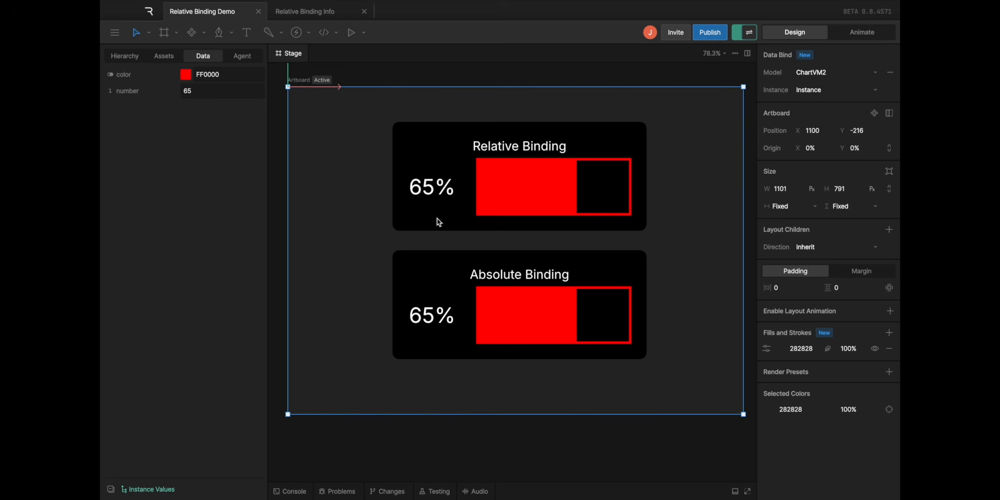
drag(194, 94, 149, 78)
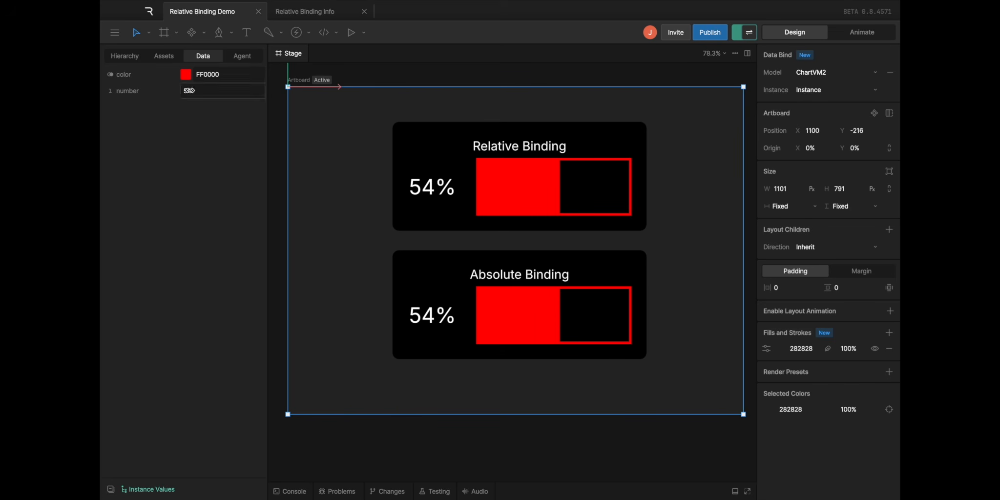
click(442, 270)
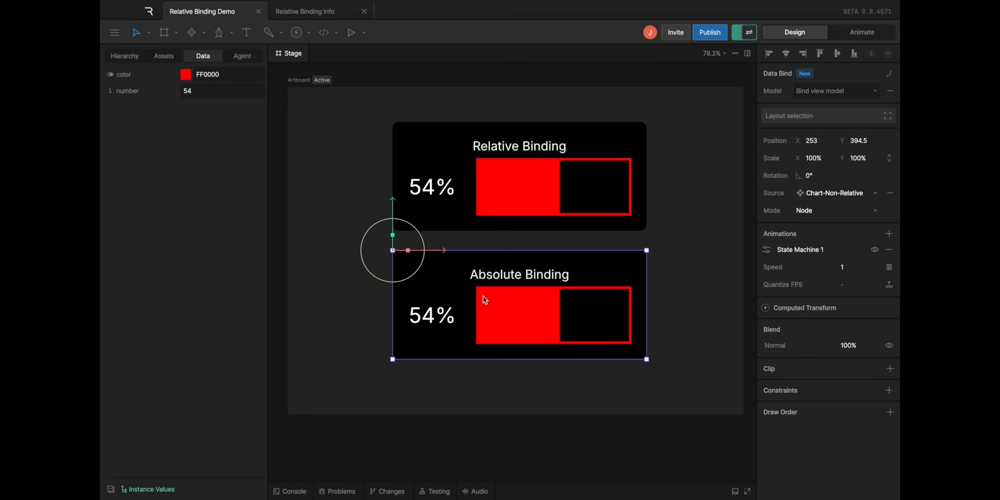
Inspect the source Chart-Relative and Chart-Non-Relative components and select the nested Relative Binding chart
drag(350, 283, 636, 260)
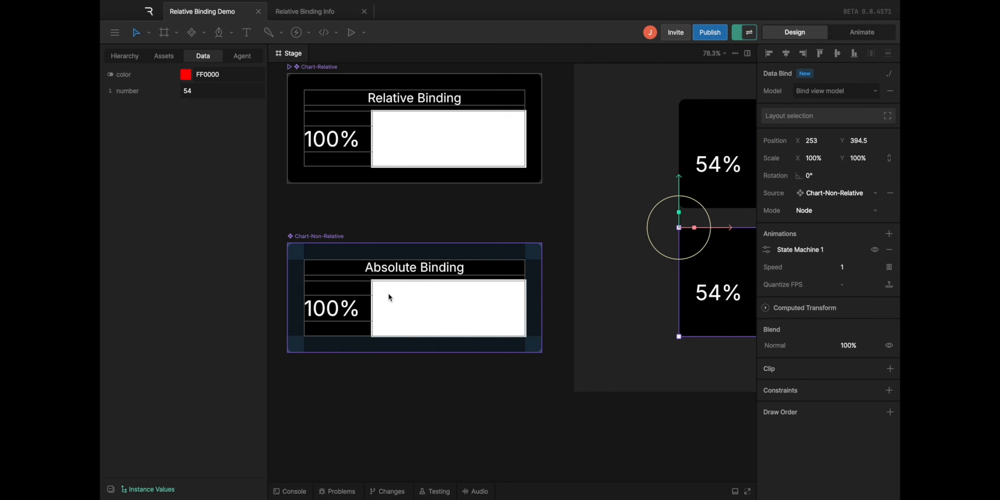
drag(692, 204, 408, 222)
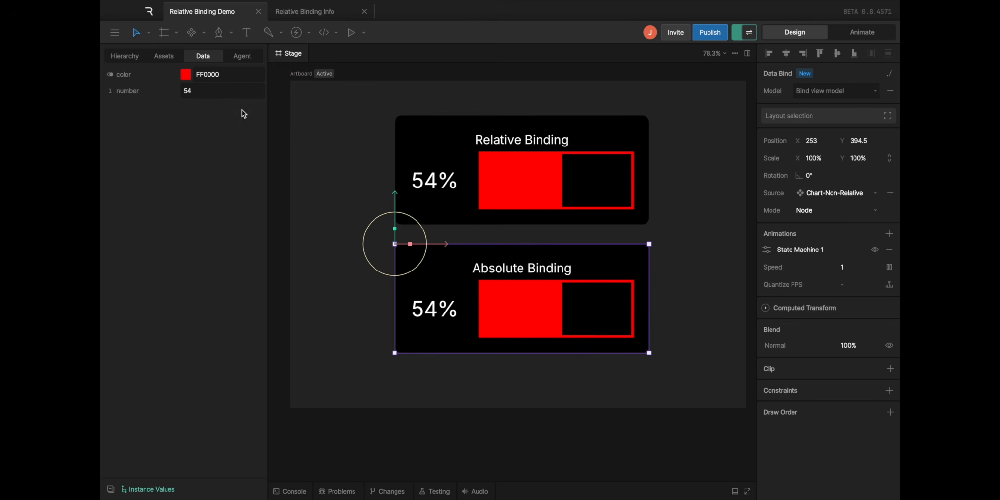
click(449, 153)
scroll(330, 154, up, 1)
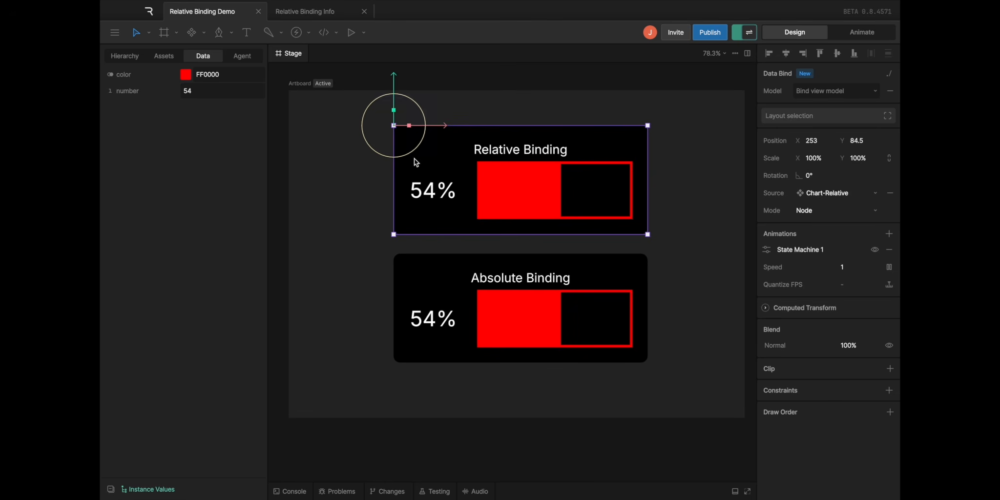
Set the number property of the previewed view model to 50
double_click(188, 90)
text(50)
key(Return)
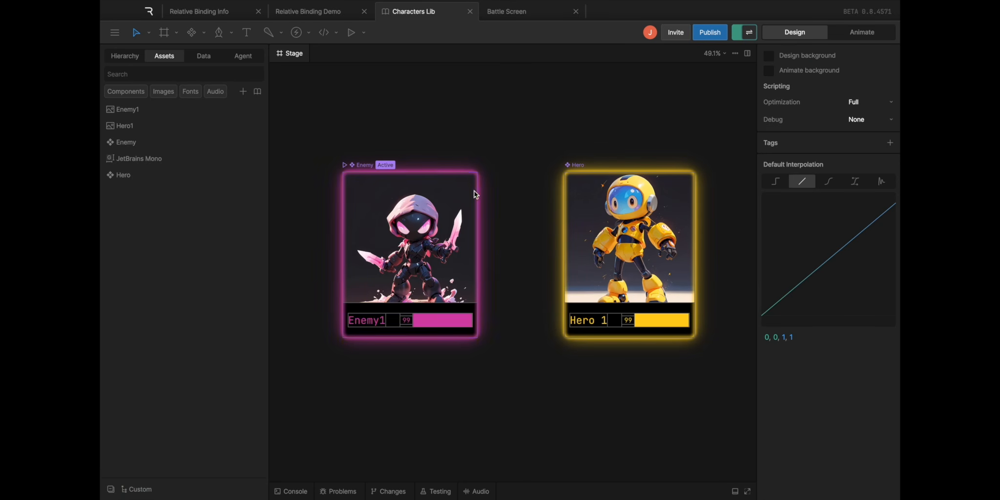
Examine the Enemy artboard's model binding and the EnemyVM and HeroVM properties in the Characters Lib file
click(363, 169)
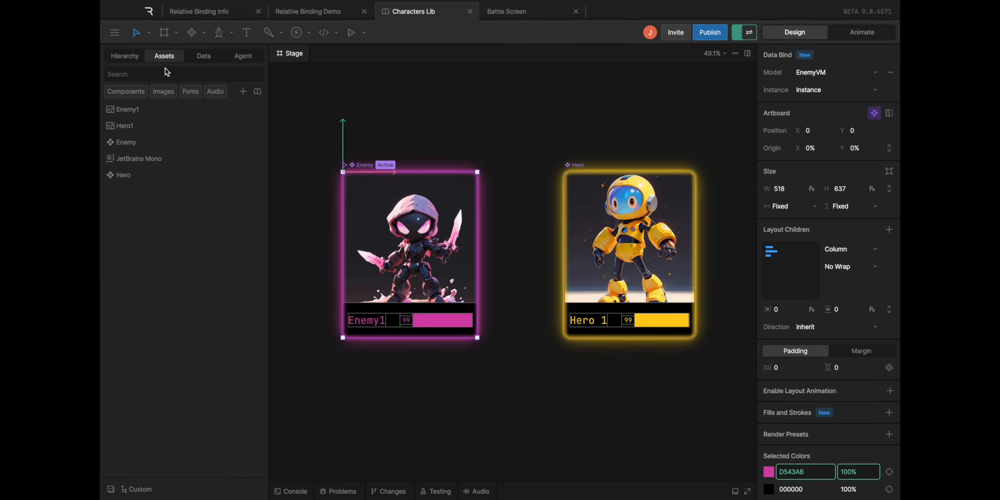
click(211, 57)
click(143, 125)
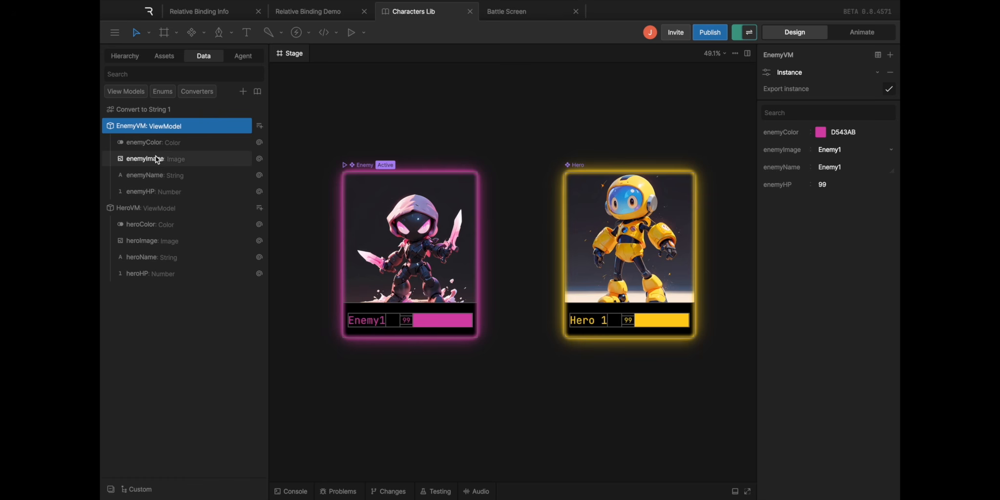
click(149, 211)
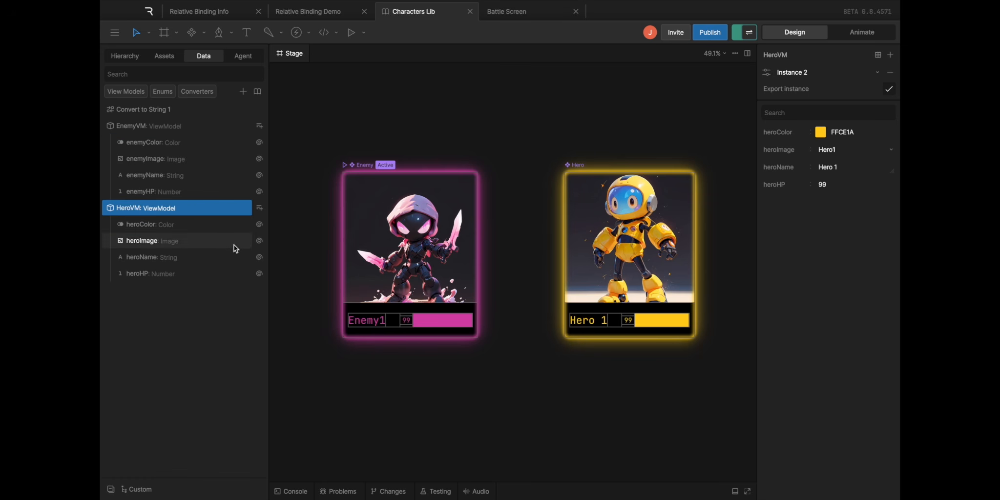
click(647, 87)
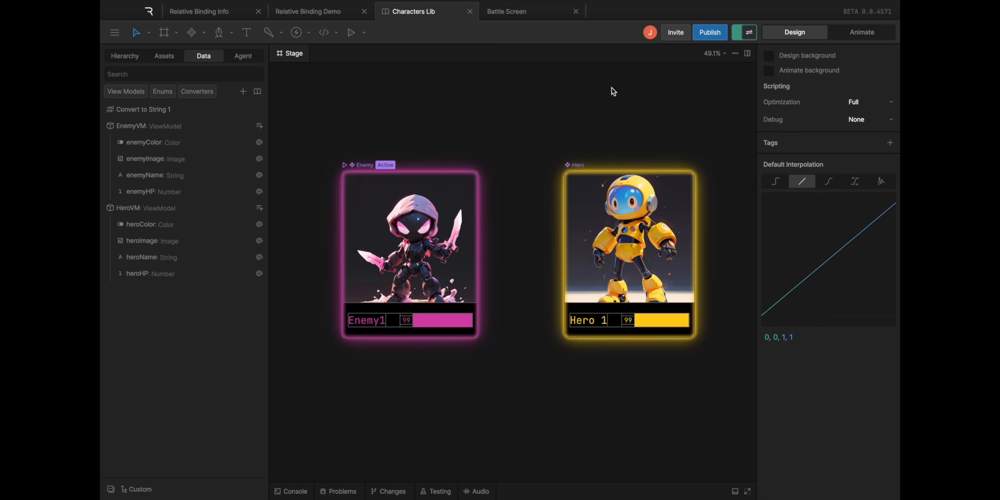
Publish a new version of the Characters Lib library
click(713, 34)
click(736, 76)
click(366, 282)
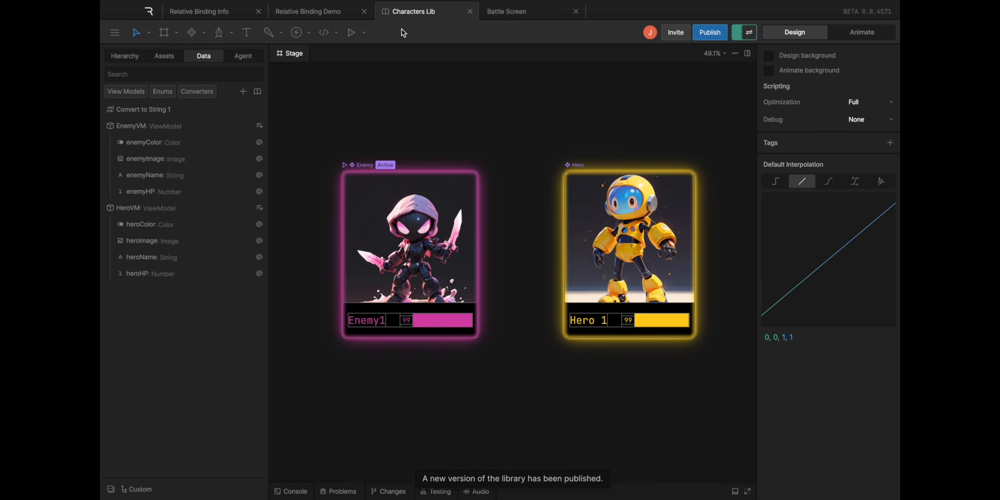
Add the Enemy and Hero components from Characters Lib to the Battle Screen file and check its view models
click(507, 12)
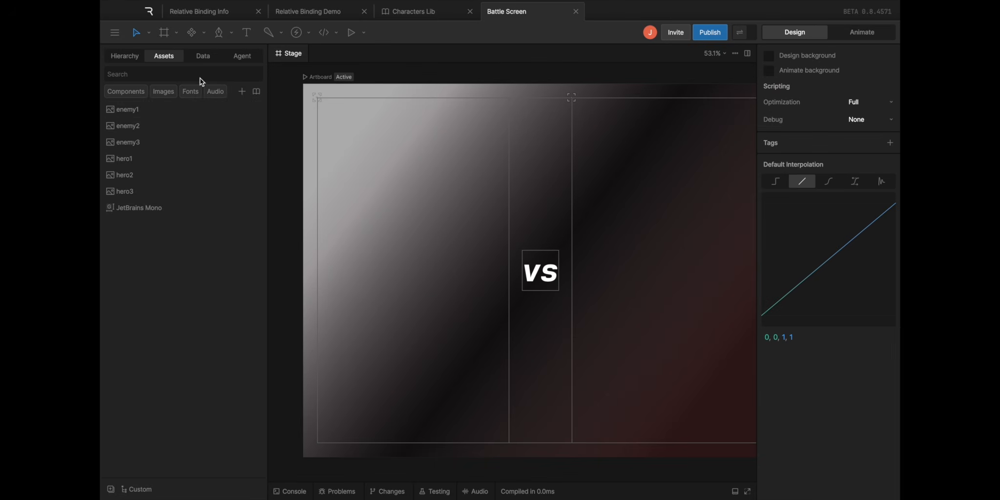
click(256, 93)
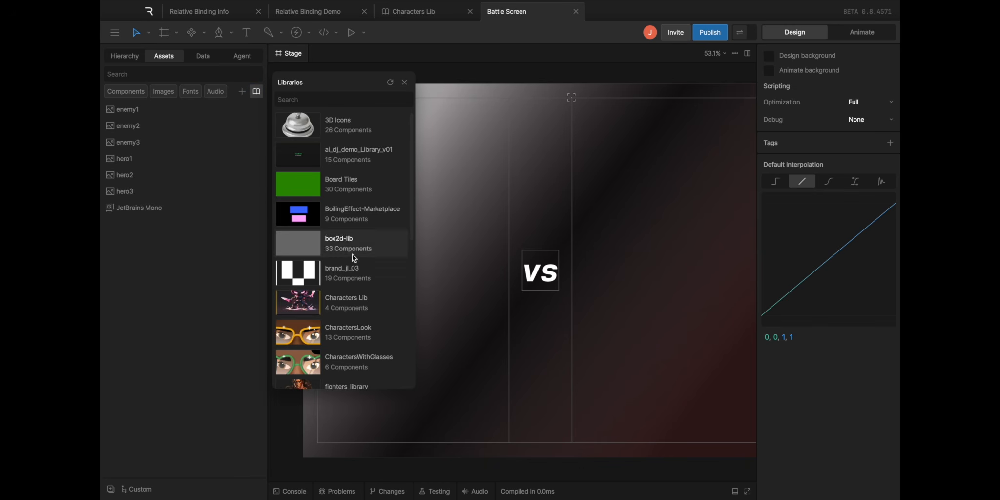
click(345, 304)
click(317, 191)
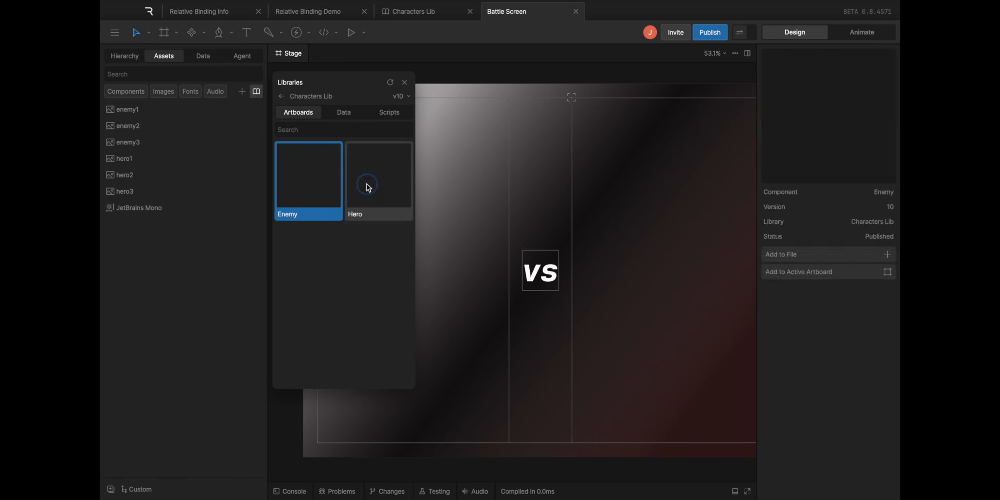
shift+click(368, 187)
click(812, 142)
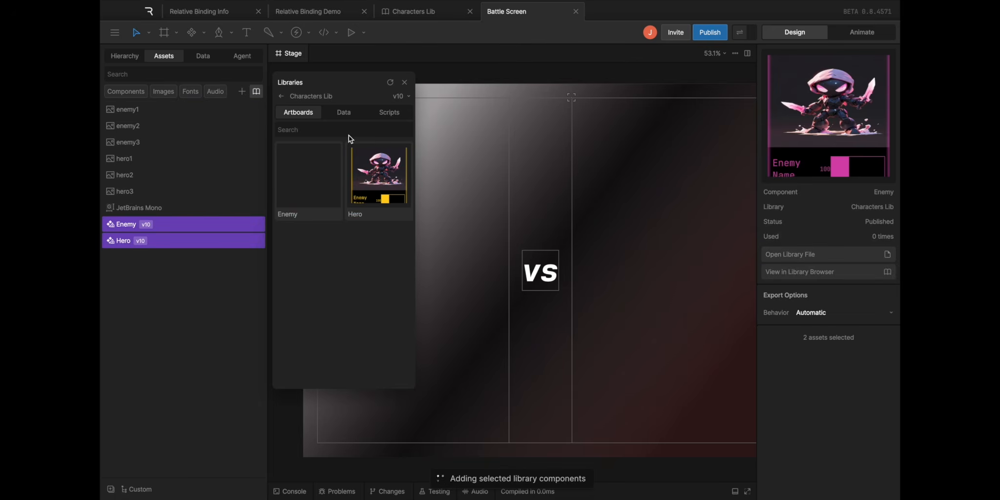
click(202, 58)
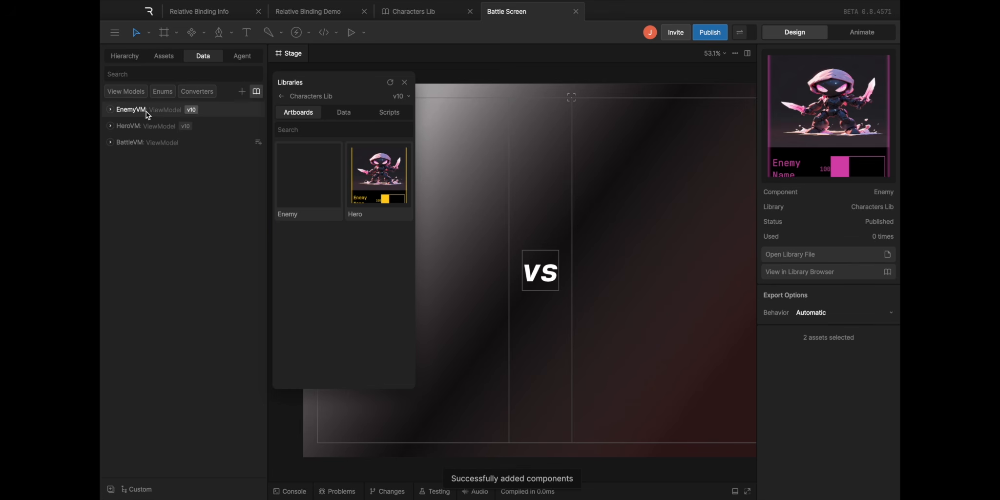
Close the library browser and nest Hero in the layout before the VS text and Enemy in the one after it, both in Layout mode
key(super+minus)
click(406, 83)
click(309, 91)
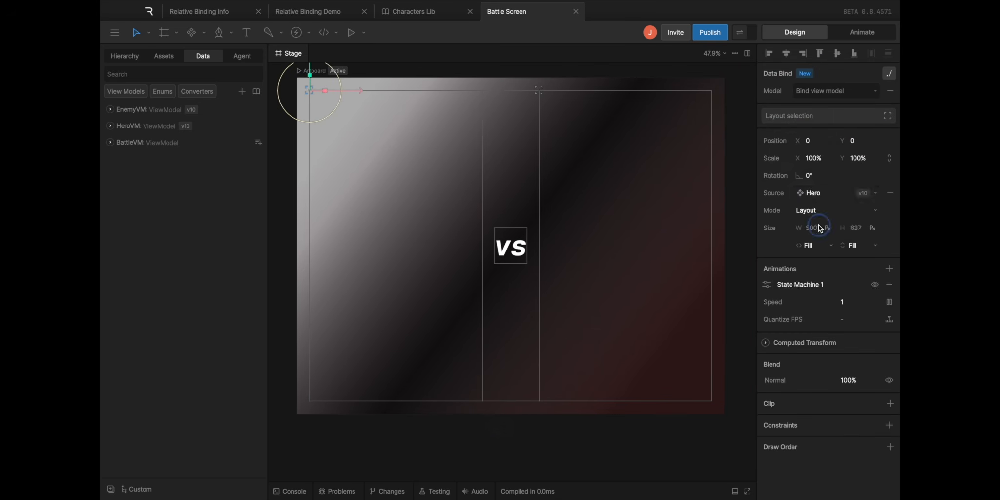
Examine the BattleVM, EnemyVM and HeroVM properties and the model bound to the main Artboard
click(204, 56)
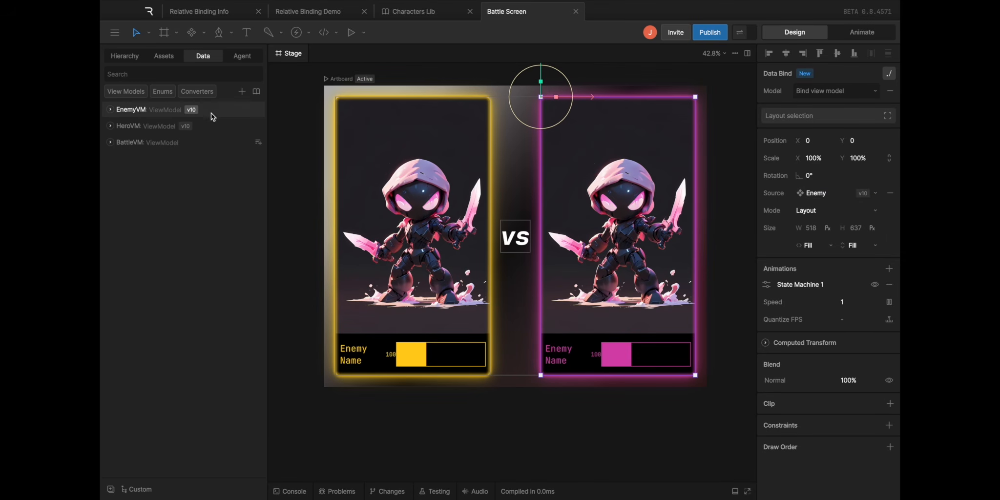
click(161, 142)
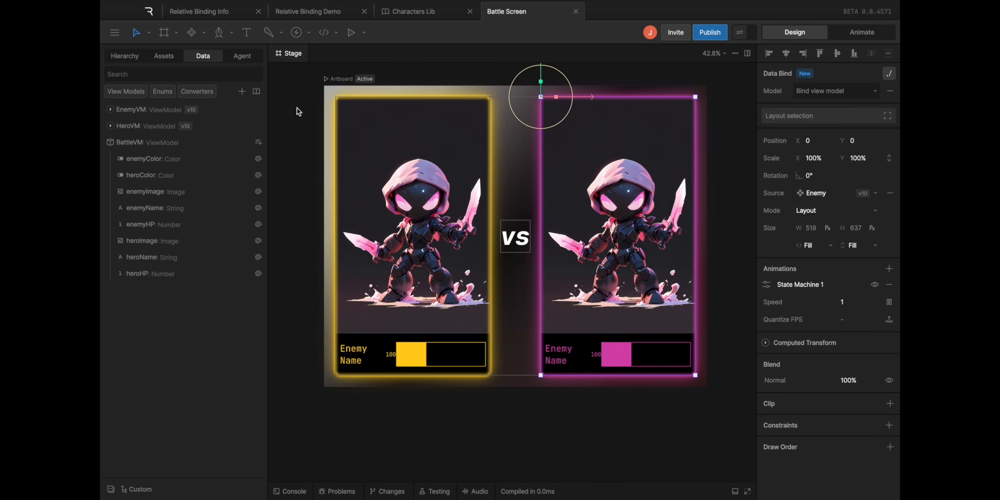
click(351, 86)
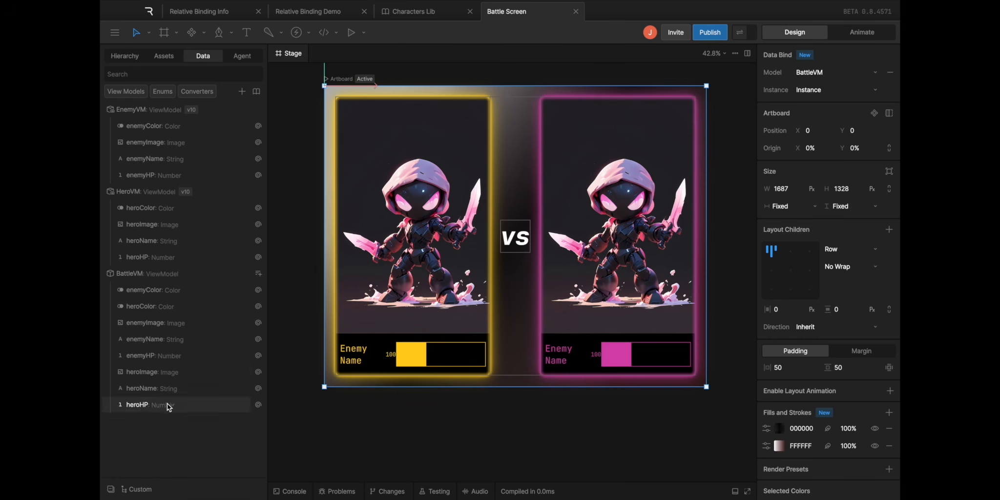
Preview the bound values and set enemyImage to enemy2, heroImage to hero2, enemyHP to 77 and heroHP to 64
click(744, 32)
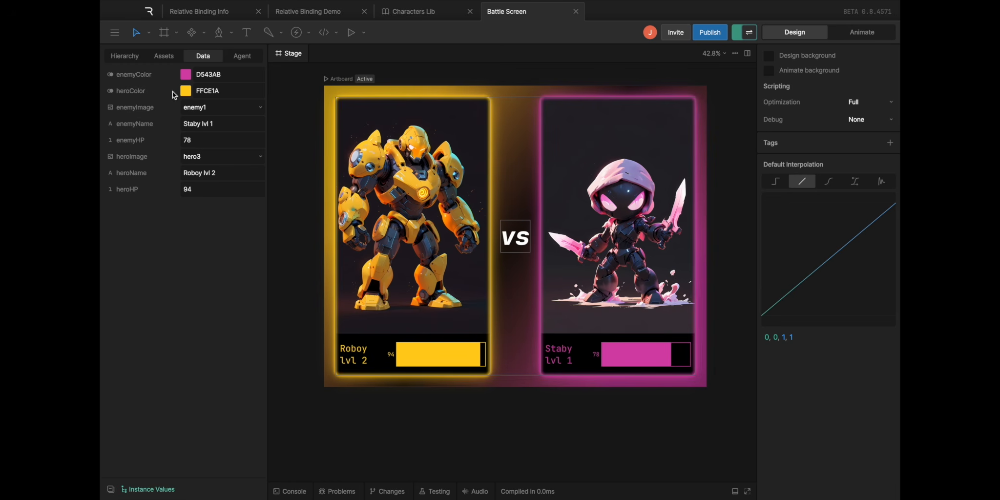
click(198, 111)
click(198, 127)
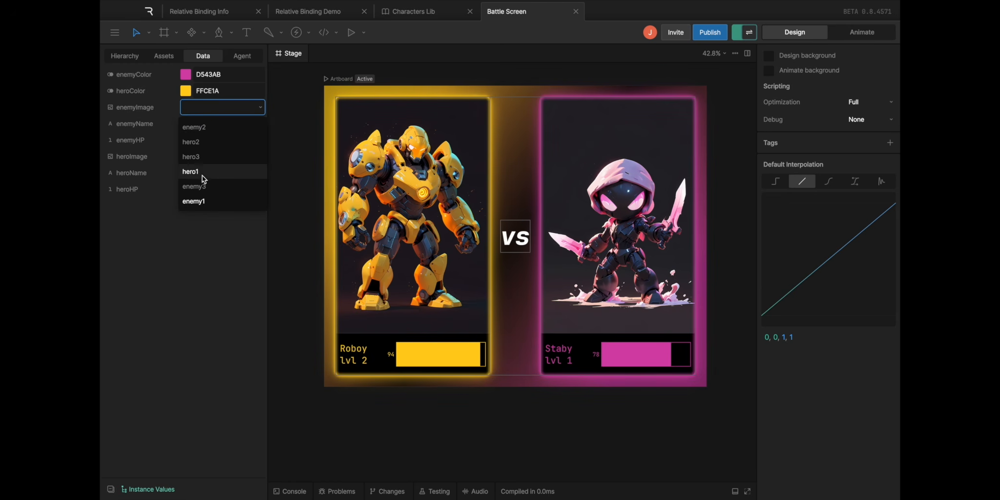
click(203, 157)
click(201, 192)
drag(200, 140, 200, 140)
drag(208, 190, 189, 190)
Set enemyColor to D54343 and heroColor to 86FF00, and stop previewing the bound values to check BattleVM
click(185, 75)
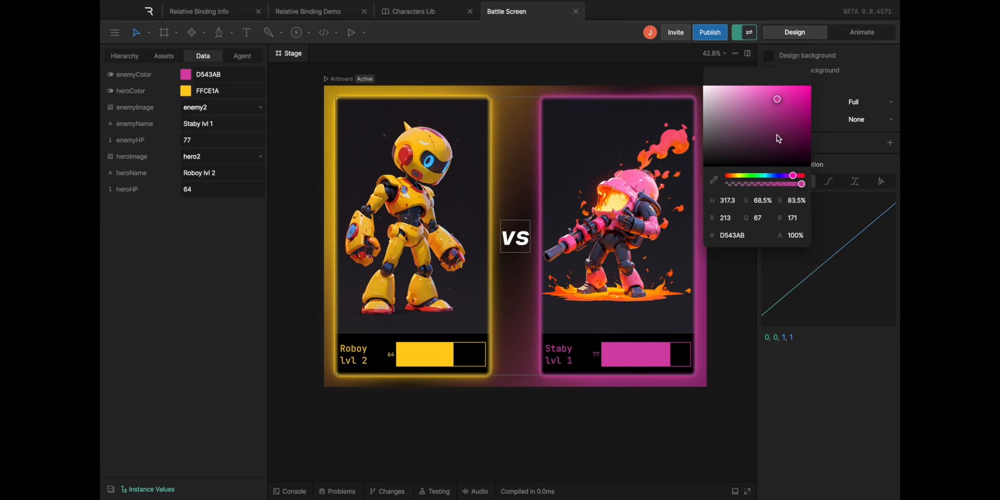
drag(794, 177, 821, 177)
click(189, 93)
drag(738, 177, 746, 177)
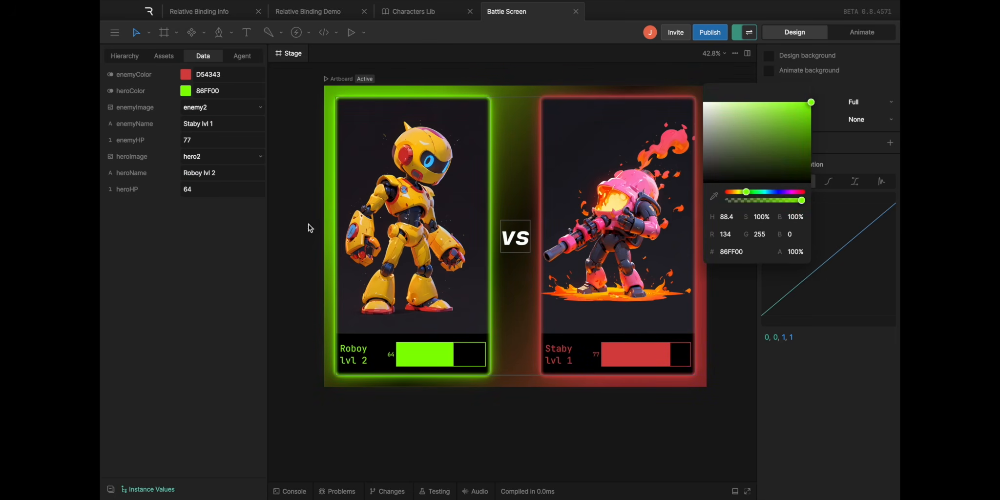
click(278, 238)
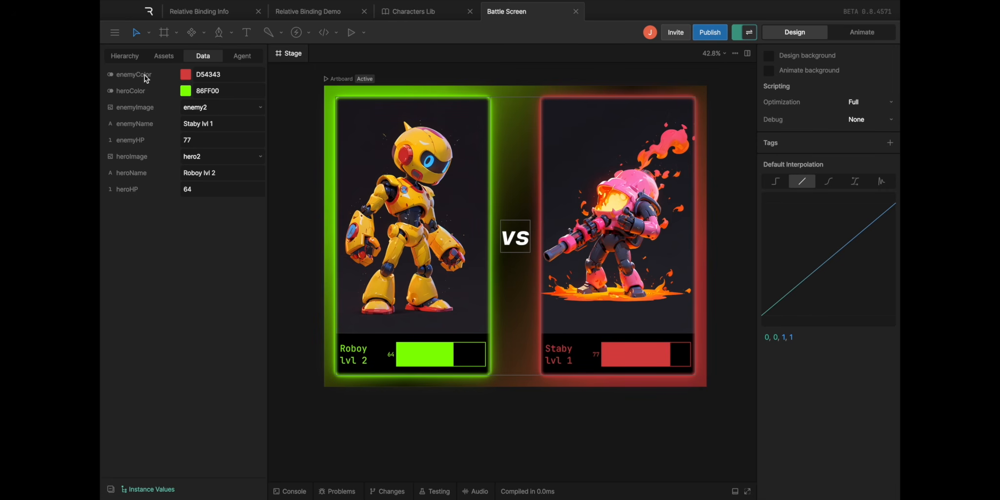
click(742, 33)
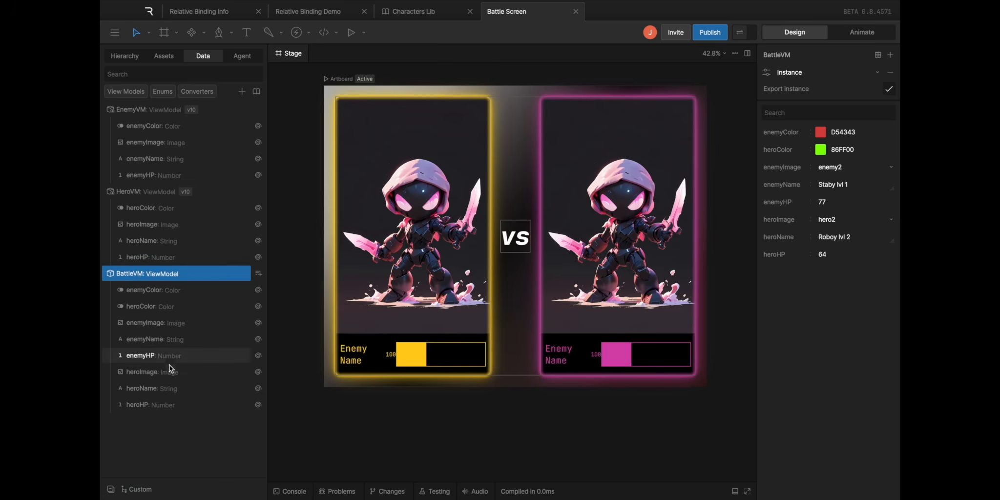